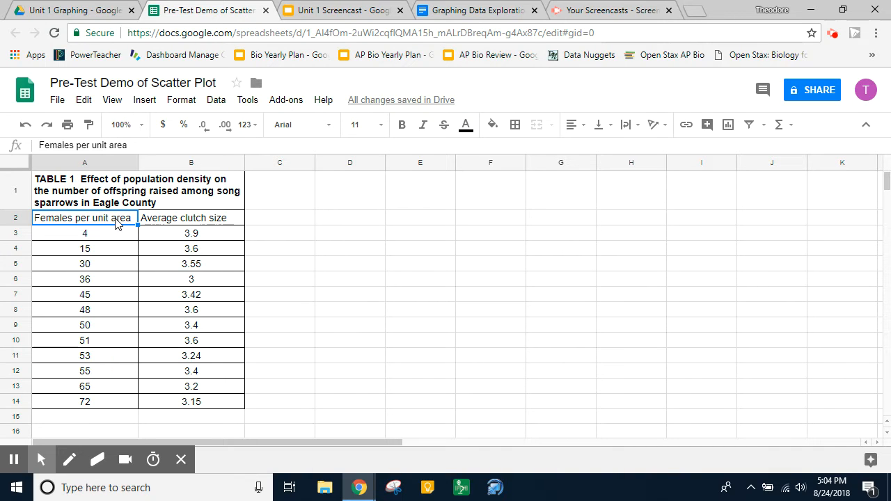
# - Insert a chart from the females per unit area and average clutch size data in A2:B14
pyautogui.moveTo(117, 221); pyautogui.dragTo(186, 404)
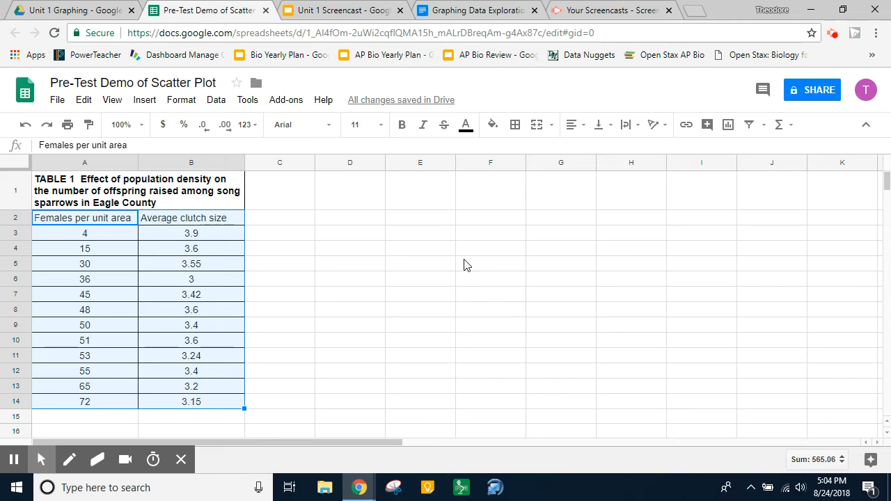
pyautogui.click(150, 101)
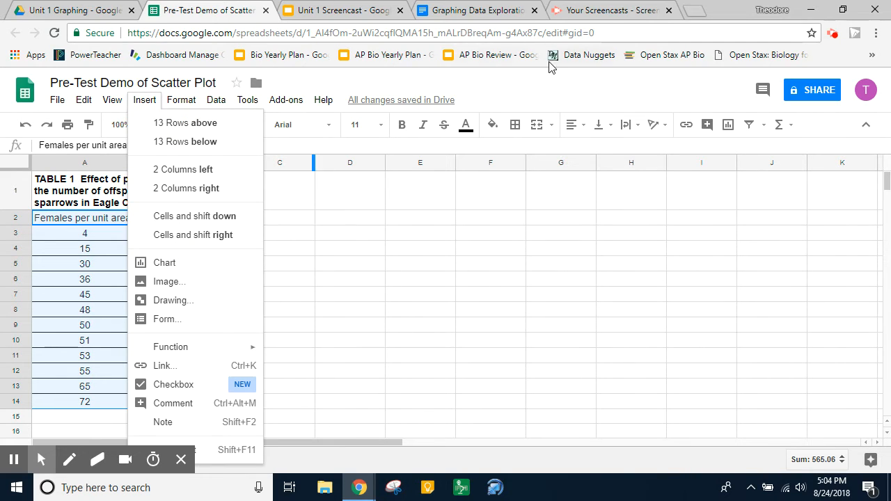
pyautogui.click(543, 89)
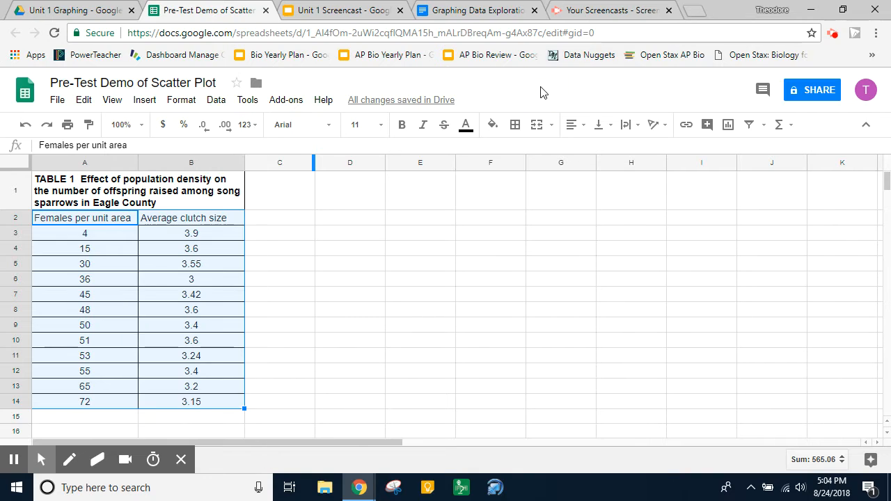
pyautogui.click(728, 128)
pyautogui.click(729, 131)
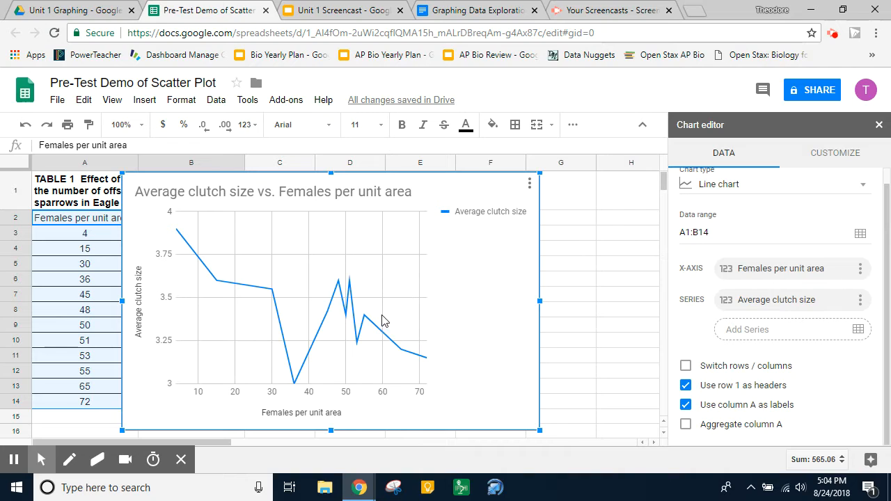
# - Change the chart type from line to a scatter chart
pyautogui.scroll(1, 750, 324)
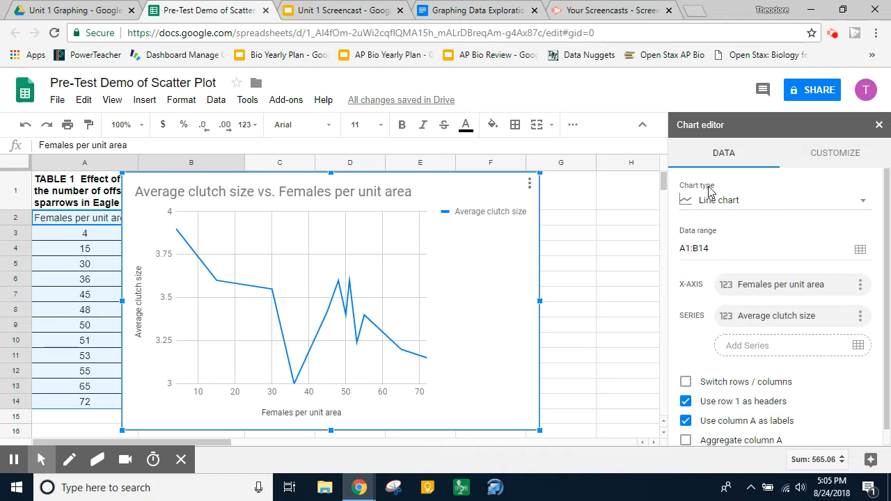
pyautogui.click(795, 205)
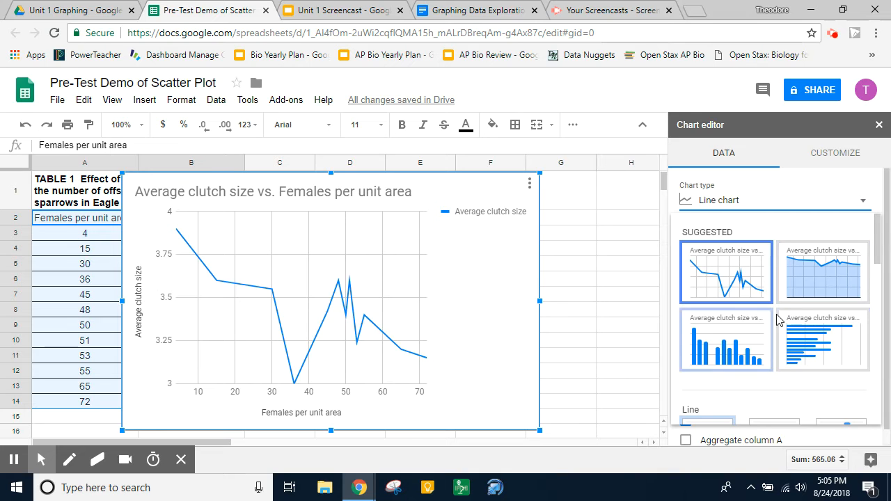
pyautogui.scroll(-3, 779, 317)
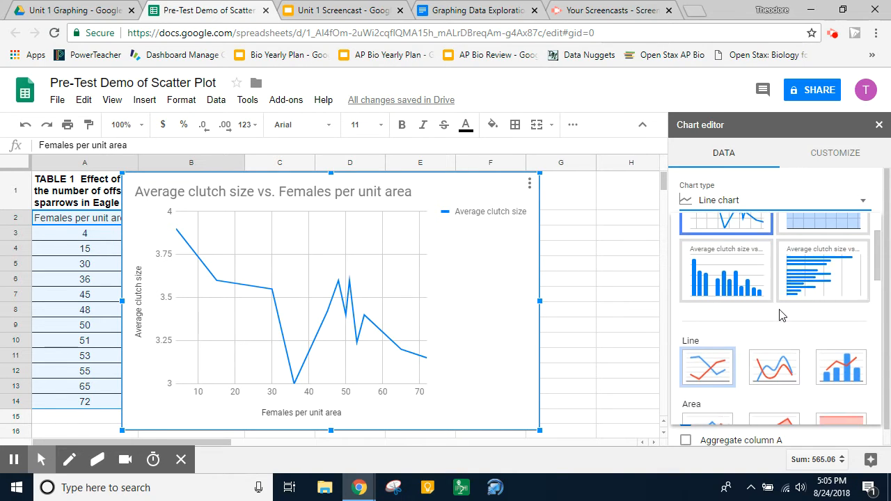
pyautogui.scroll(-5, 780, 321)
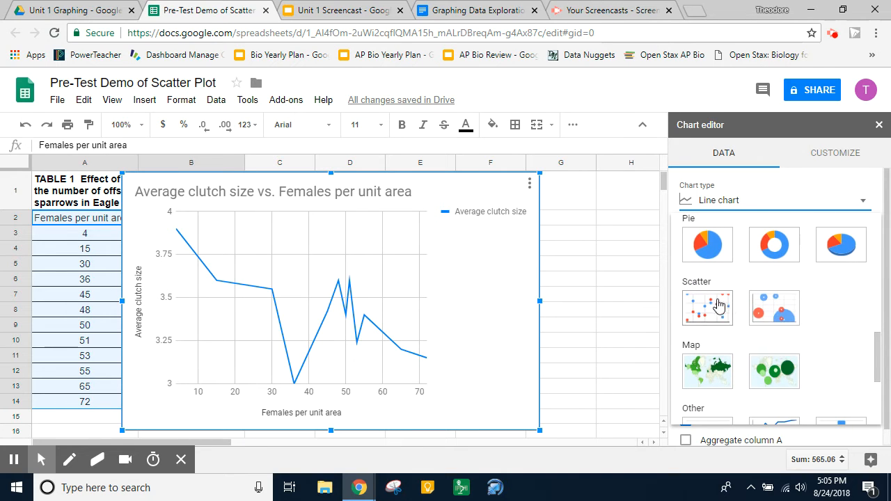
pyautogui.click(708, 310)
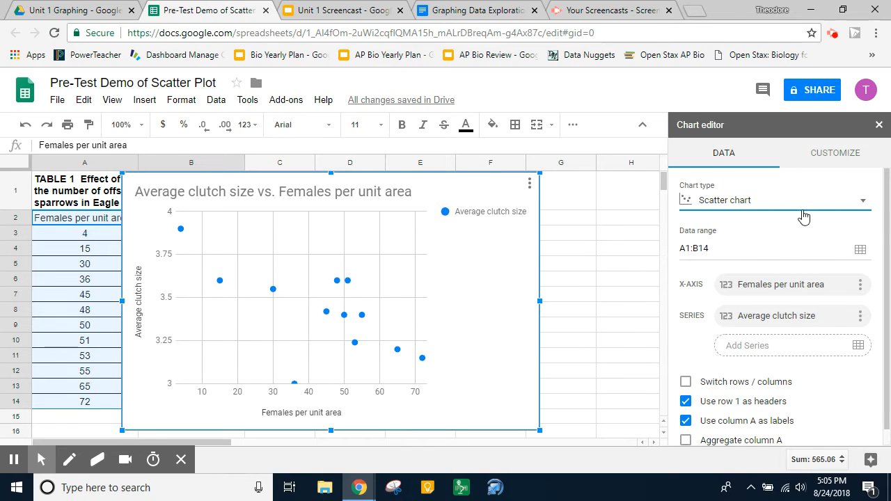
# - Set the minimum value of the chart's vertical axis to 2.75
pyautogui.click(823, 164)
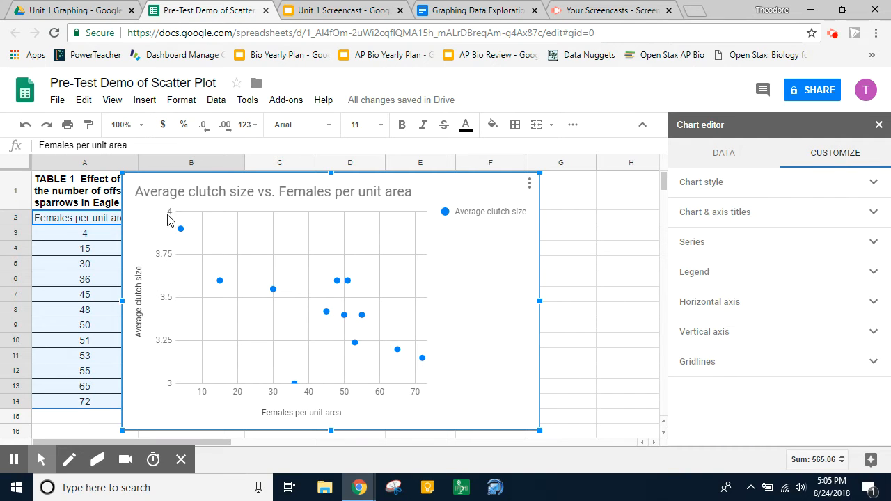
pyautogui.click(871, 335)
pyautogui.scroll(-2, 855, 342)
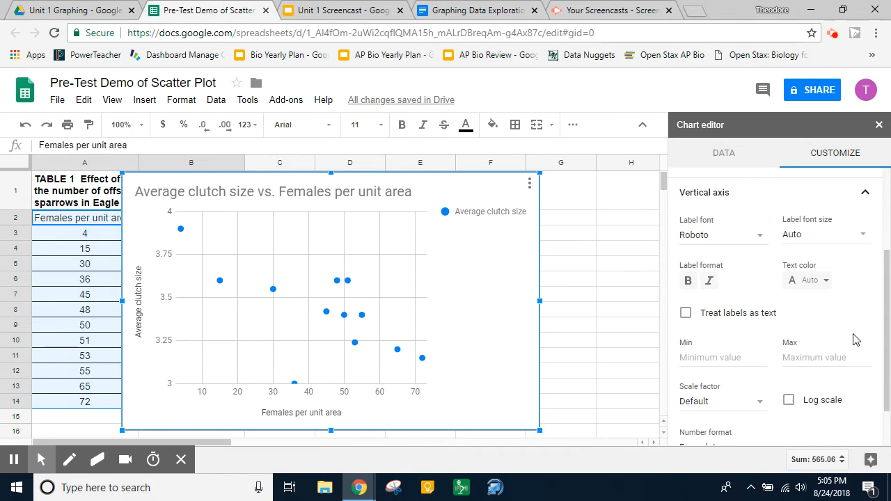
pyautogui.click(697, 303)
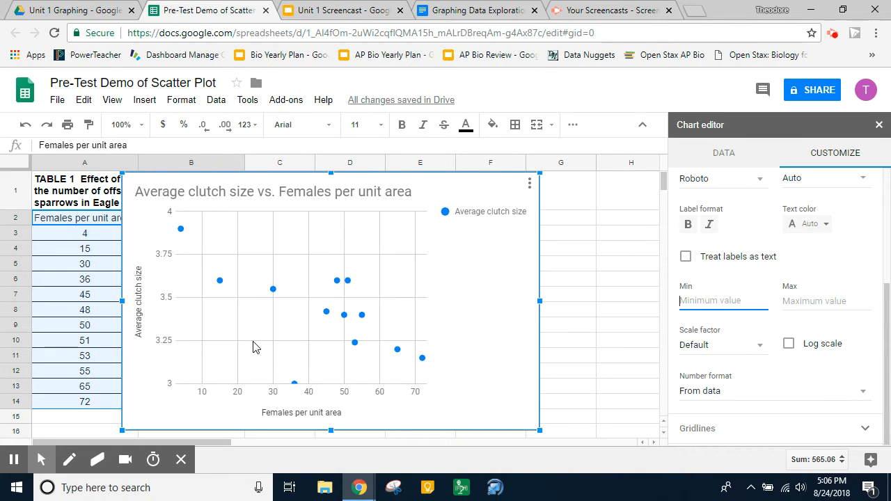
pyautogui.write('2.75')
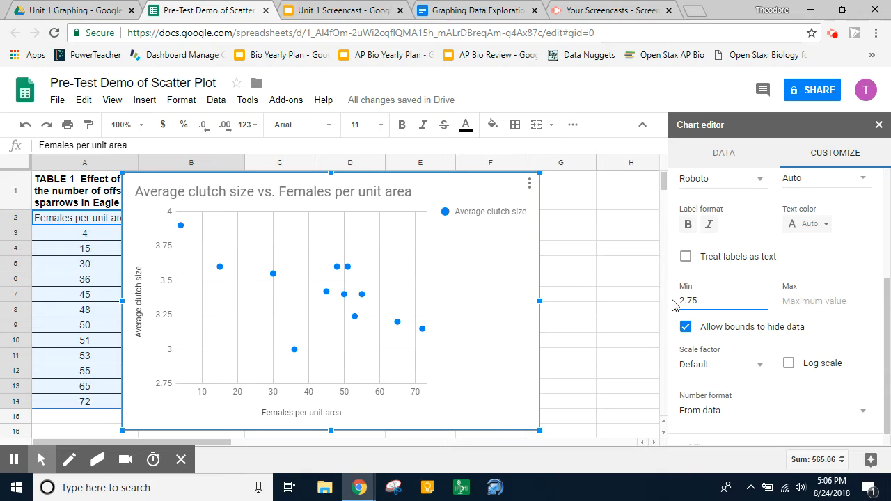
# - Try treating the vertical axis labels as text and switch the option back off
pyautogui.click(803, 269)
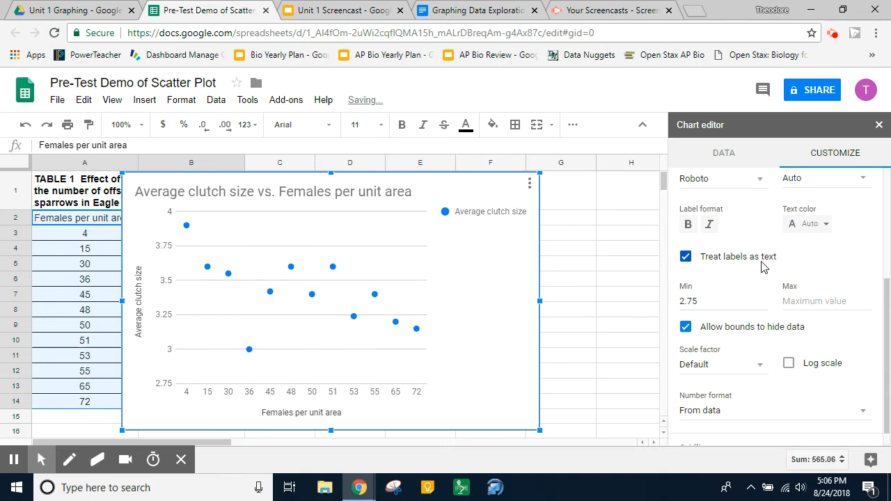
pyautogui.click(687, 258)
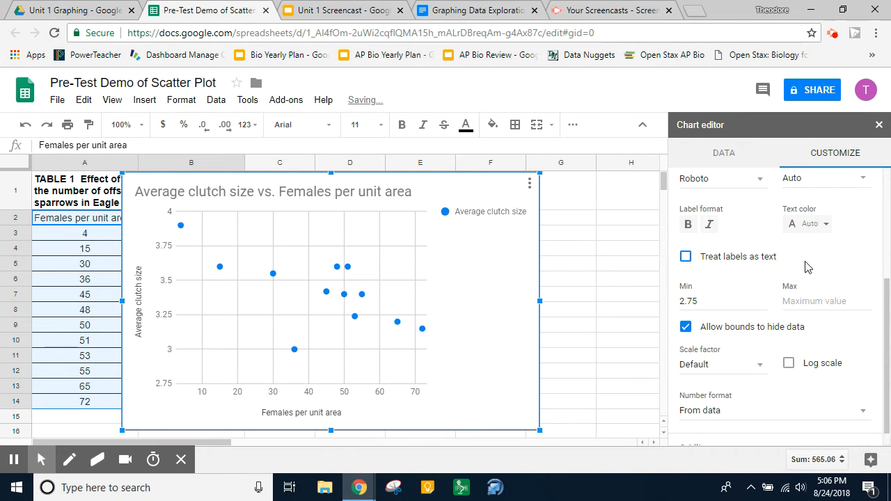
pyautogui.press('space')
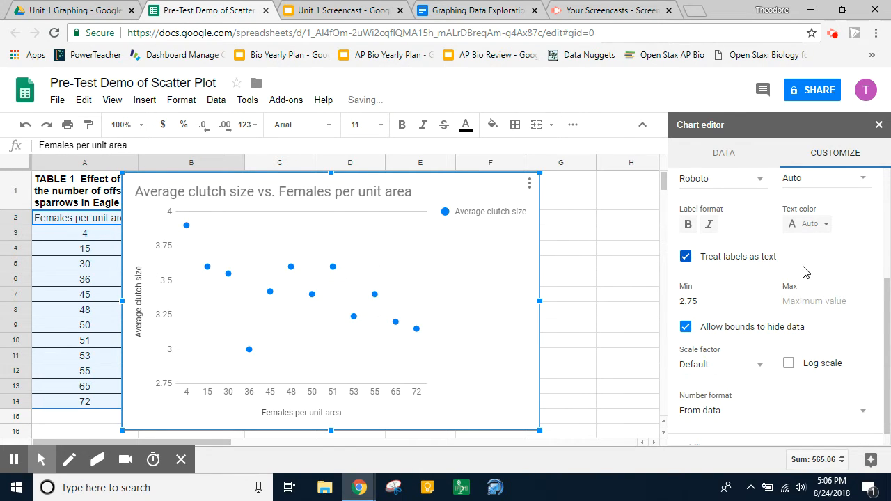
pyautogui.click(766, 257)
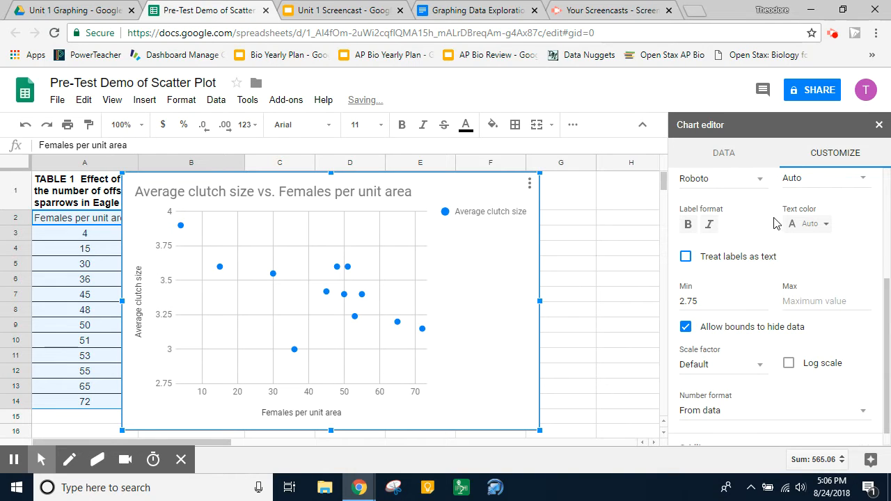
# - Add a trendline to the Average clutch size series of the scatter chart
pyautogui.click(886, 316)
pyautogui.scroll(3, 886, 316)
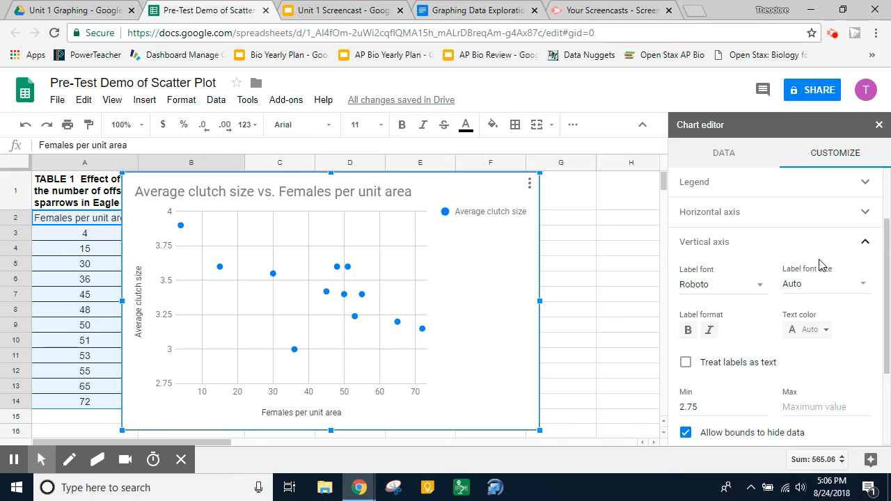
pyautogui.click(865, 242)
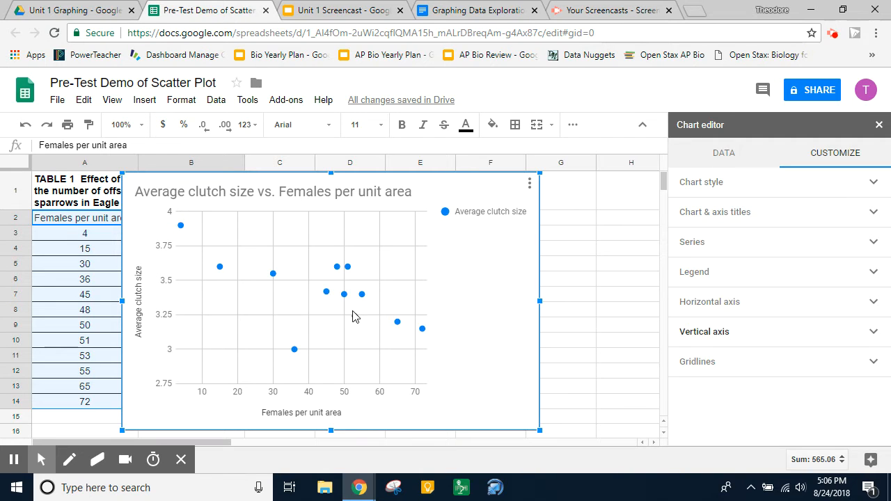
pyautogui.click(722, 245)
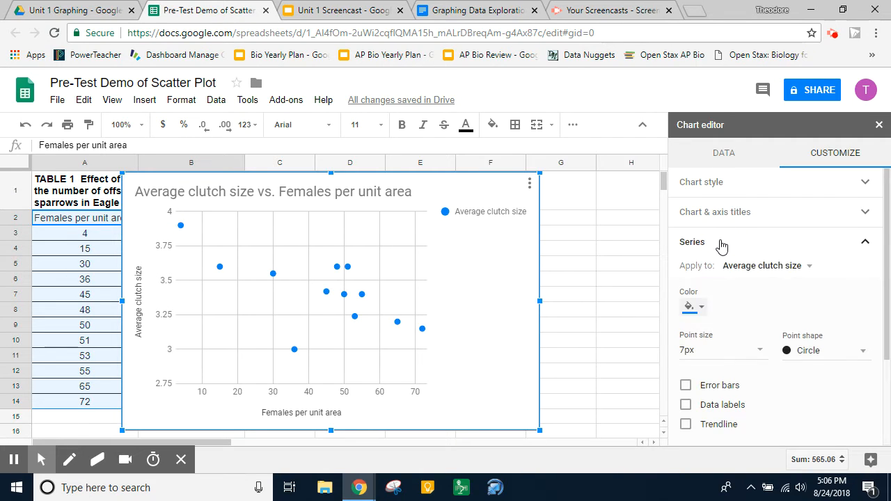
pyautogui.scroll(-1, 847, 304)
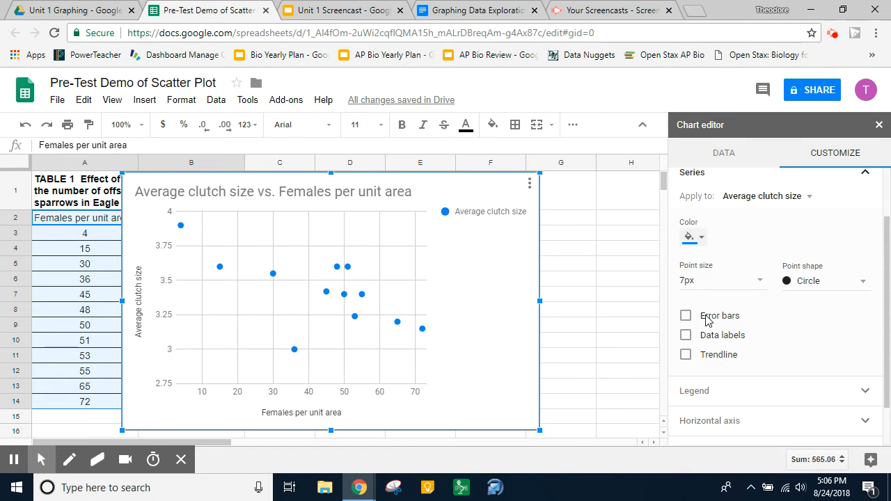
pyautogui.click(686, 356)
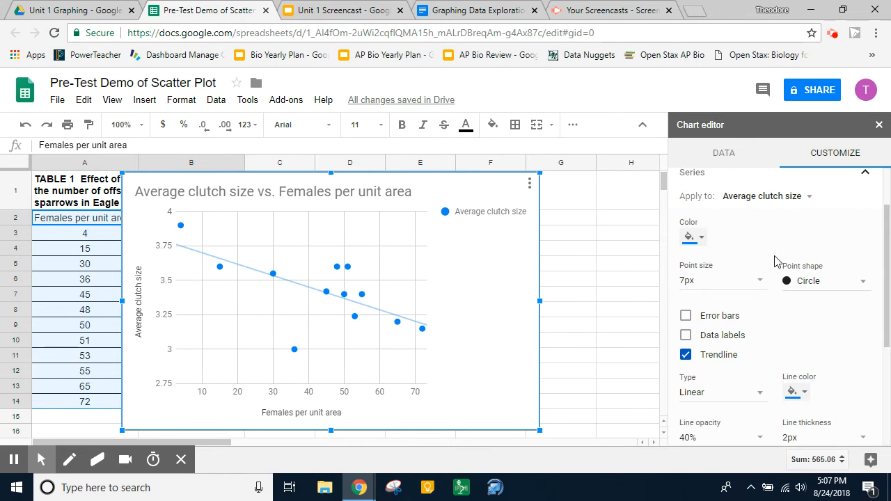
pyautogui.click(864, 174)
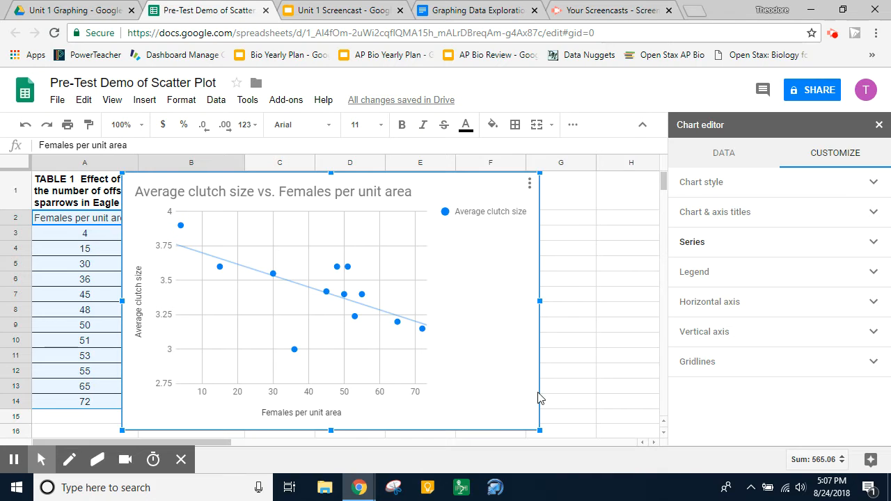
# - Try treating the horizontal axis labels as text and switch the option back off
pyautogui.click(770, 335)
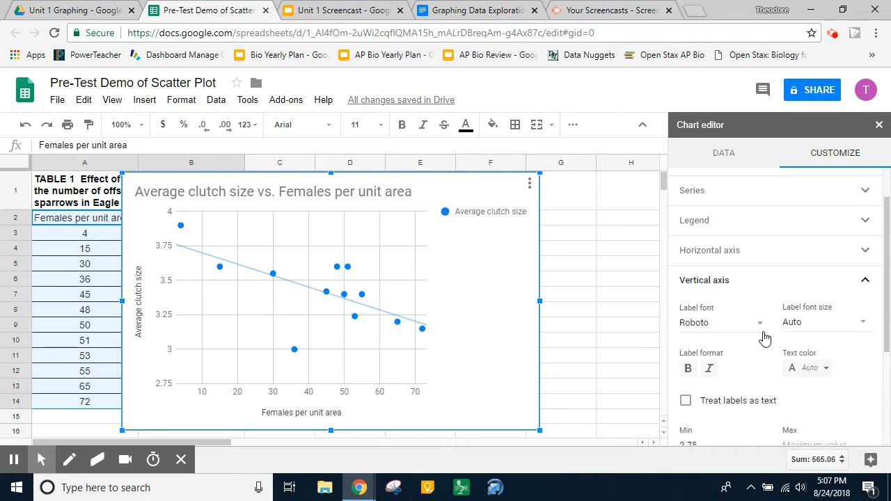
pyautogui.click(753, 265)
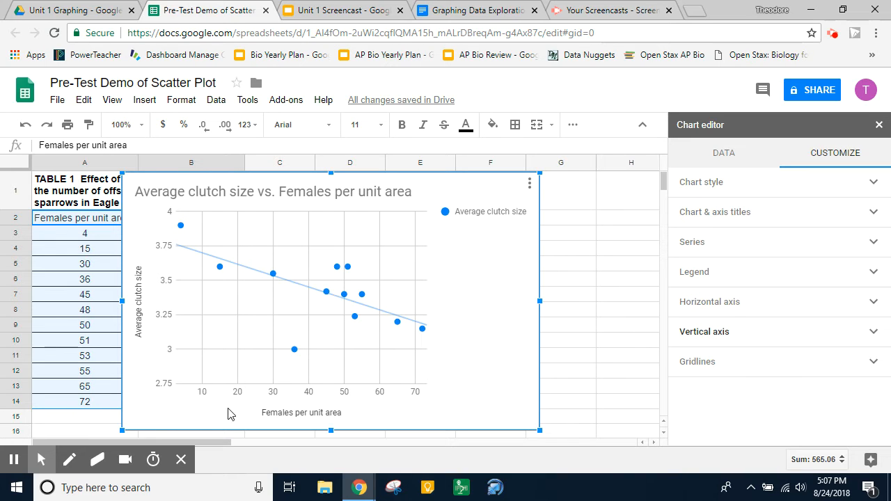
pyautogui.click(771, 303)
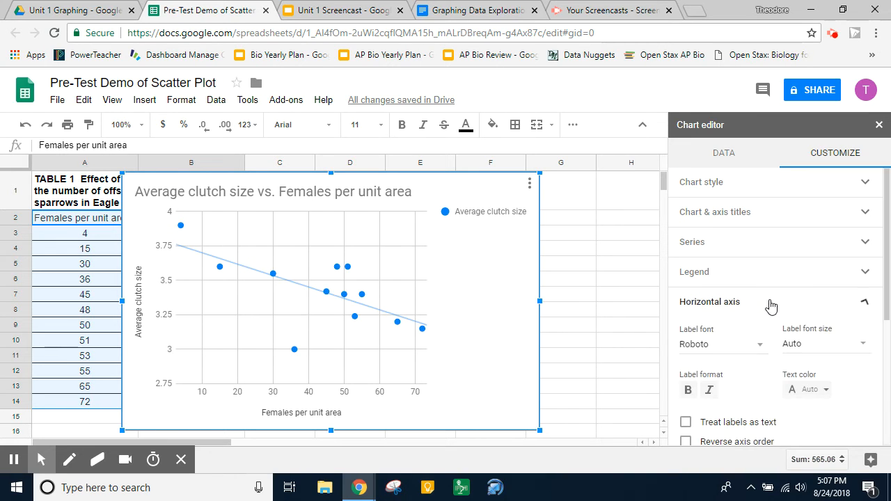
pyautogui.scroll(-3, 794, 321)
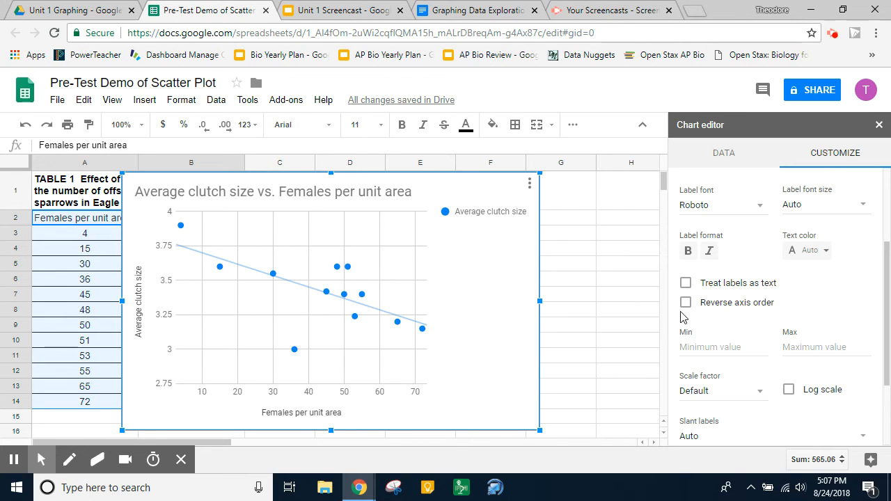
pyautogui.click(686, 283)
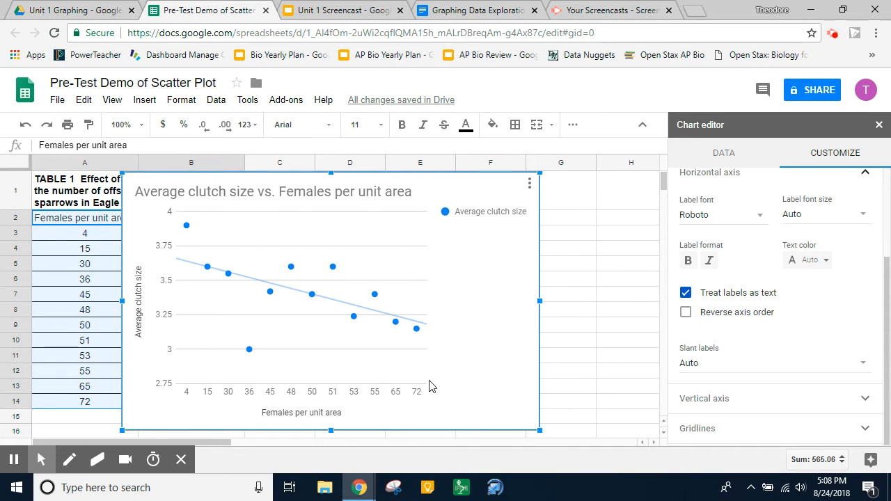
pyautogui.click(684, 294)
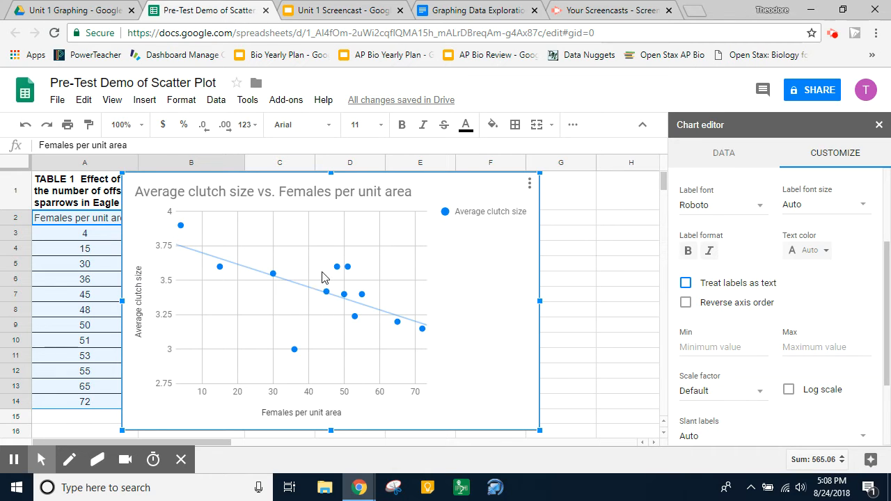
# - Move the chart to the right so that it covers less of the data table
pyautogui.moveTo(437, 185); pyautogui.dragTo(526, 182)
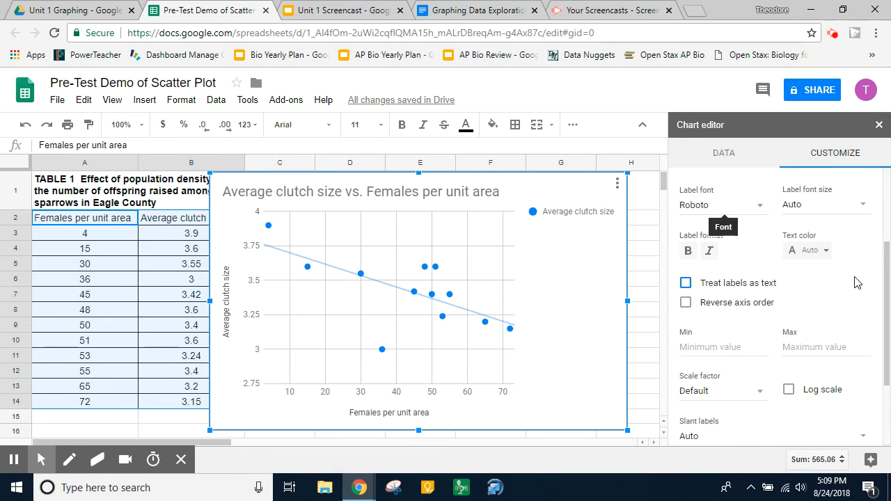
pyautogui.scroll(2, 856, 281)
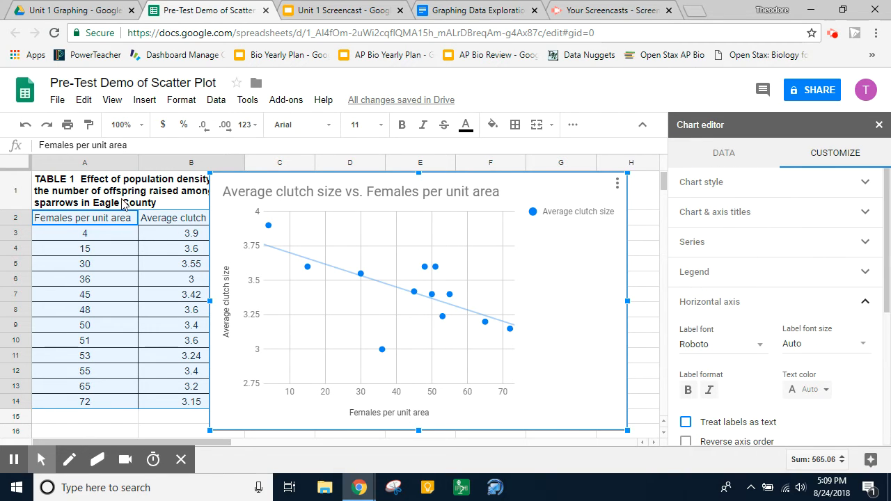
# - Replace the scatter chart's title with "Effect of population density on the number of offspring raised among song sparrows in Eagle County"
pyautogui.click(176, 197)
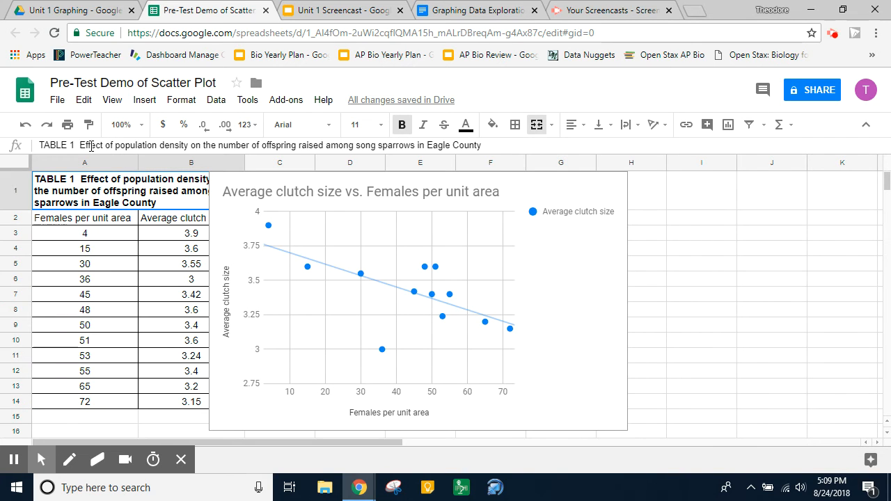
pyautogui.click(271, 185)
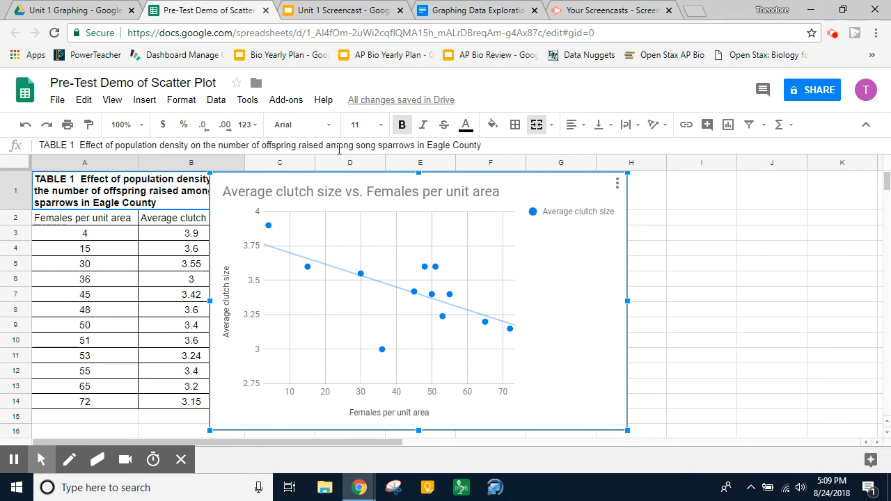
pyautogui.doubleClick(508, 185)
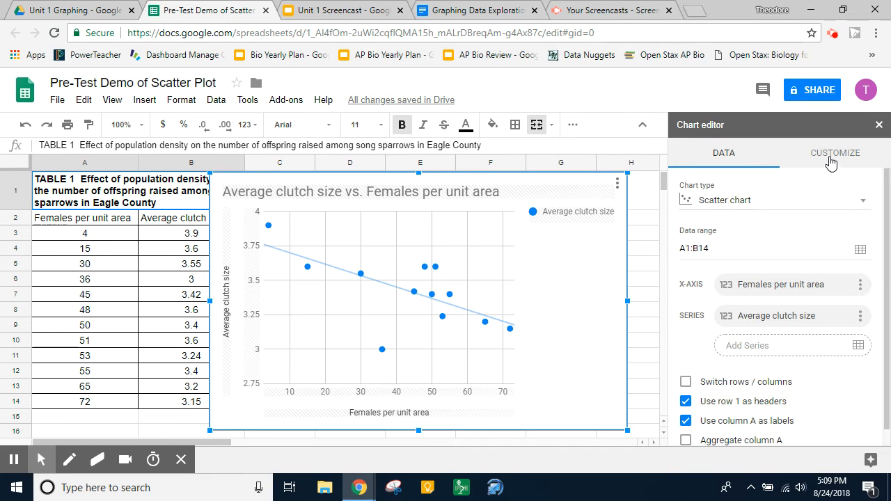
pyautogui.click(825, 156)
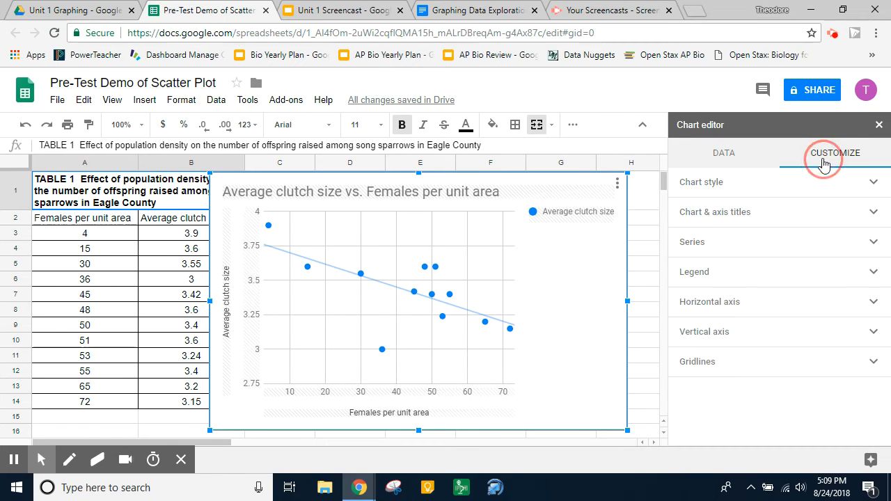
pyautogui.click(796, 216)
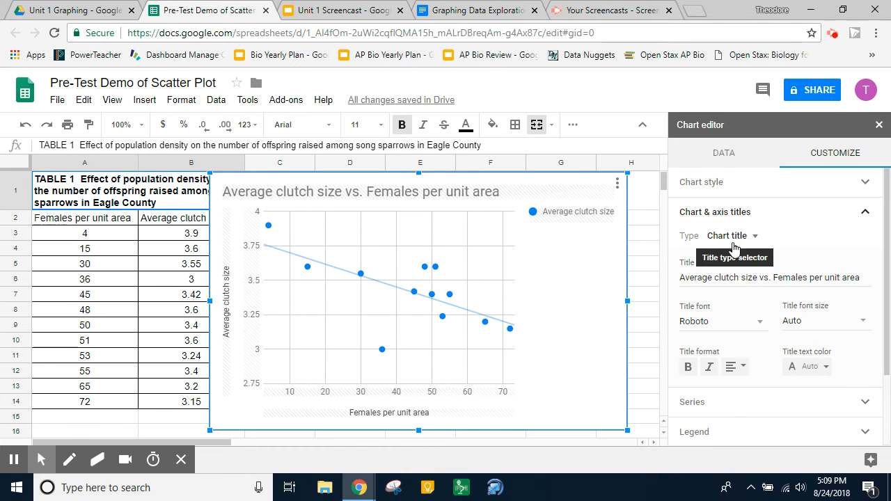
pyautogui.click(732, 238)
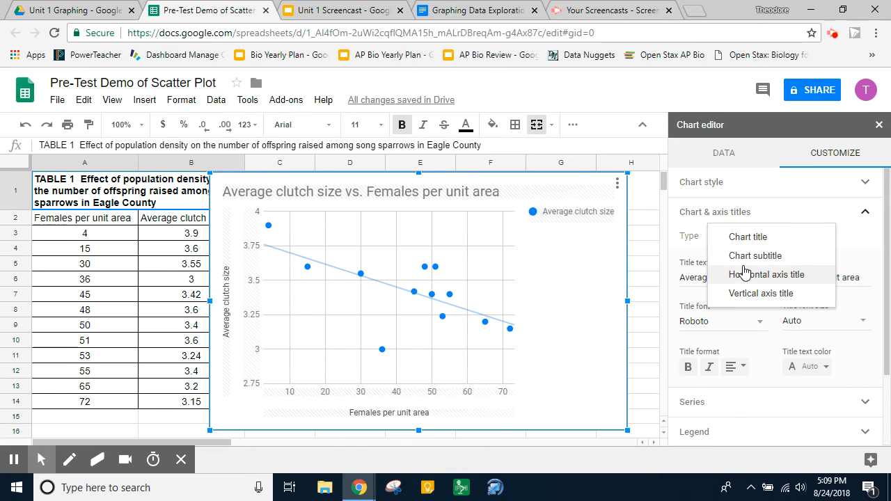
pyautogui.click(738, 238)
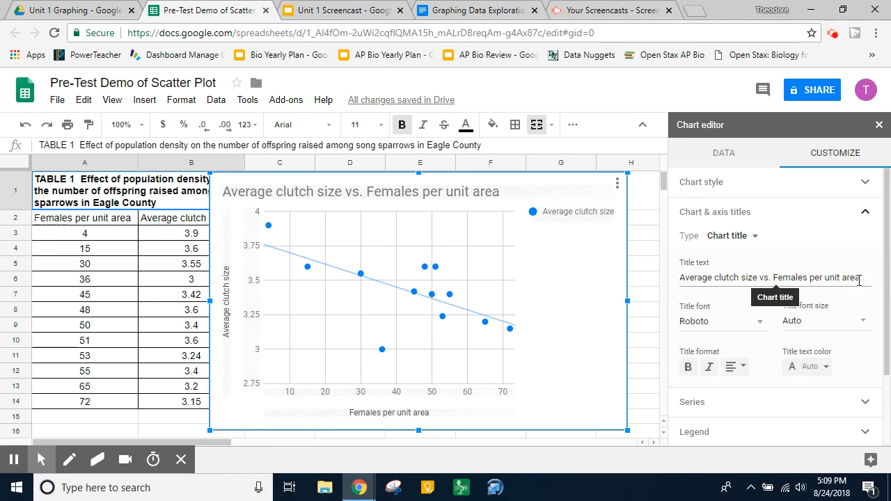
pyautogui.moveTo(857, 278); pyautogui.dragTo(676, 285)
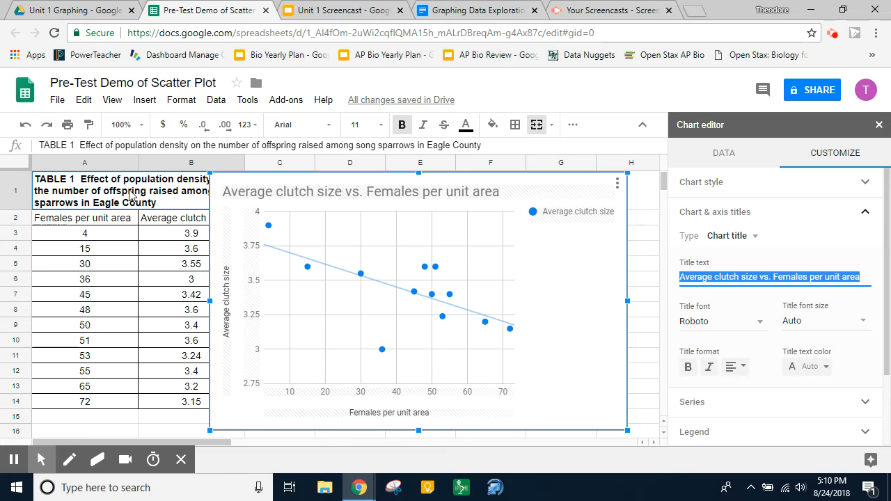
pyautogui.write('E')
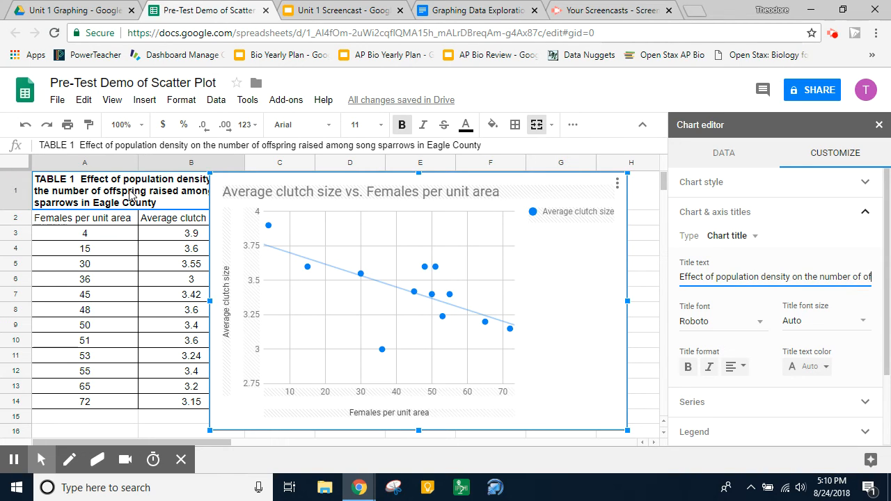
pyautogui.write('fspri')
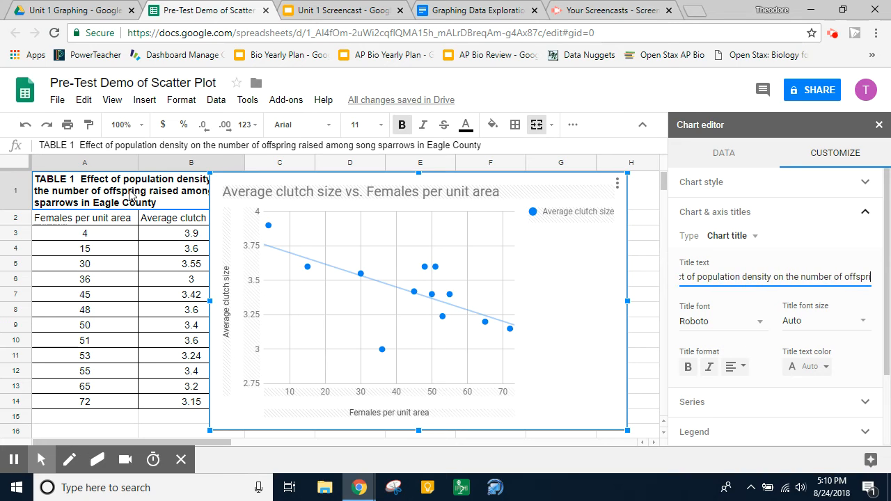
pyautogui.write('ng raise')
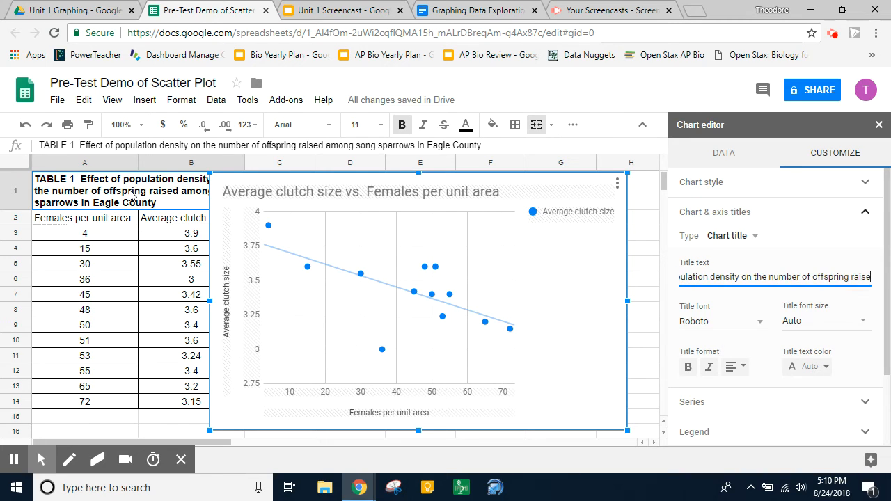
pyautogui.write('d among su')
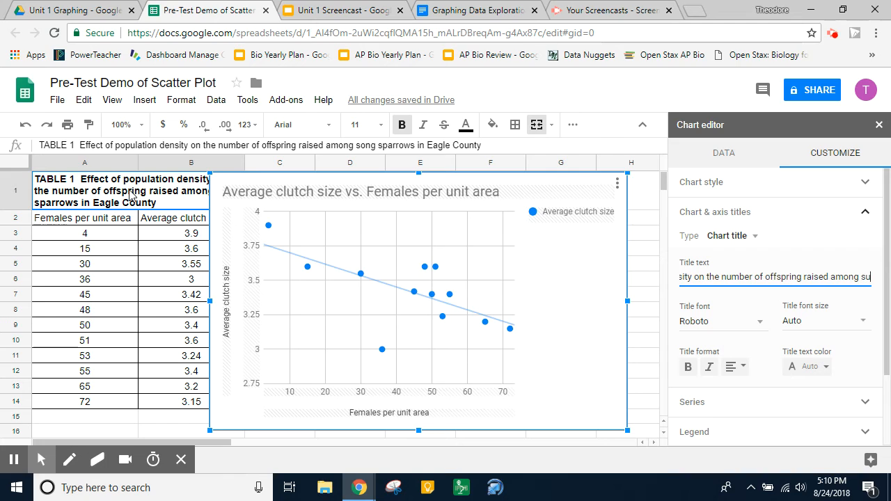
pyautogui.write('ng spa')
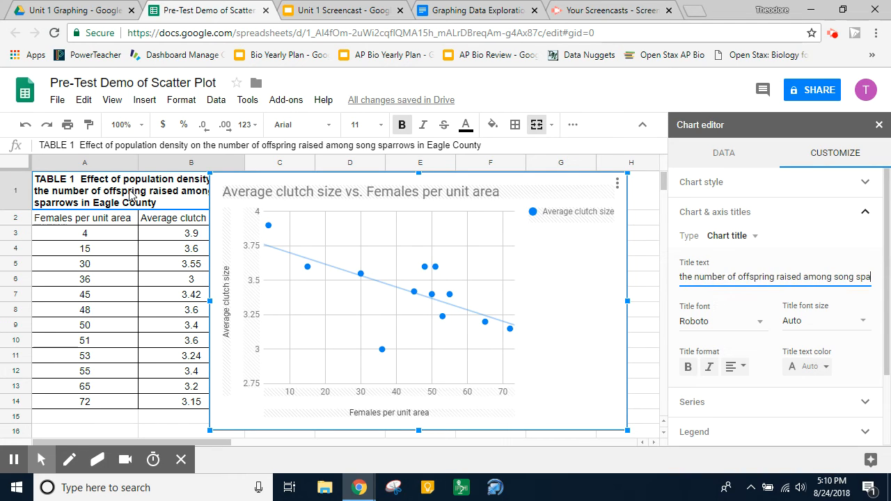
pyautogui.write('rrows in')
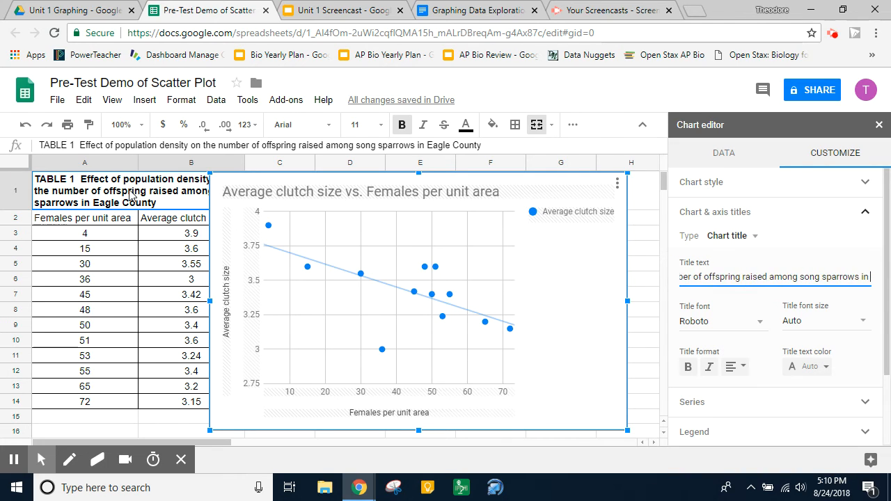
pyautogui.write(' Eagle')
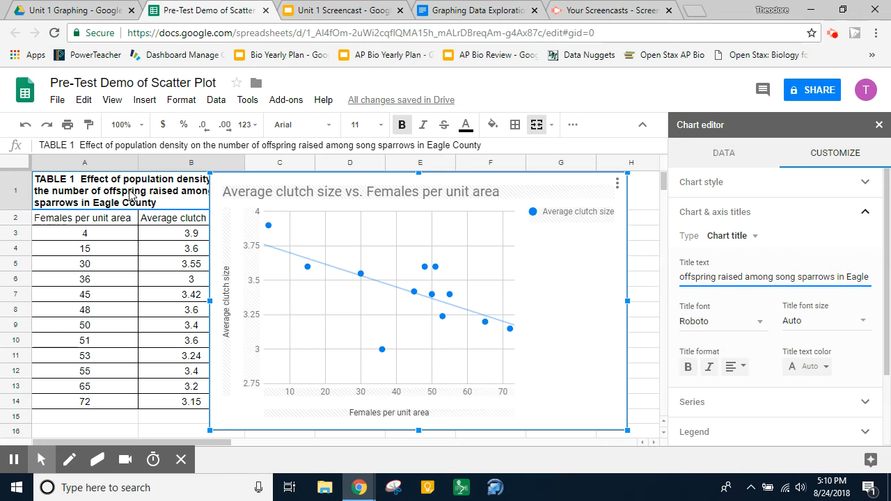
pyautogui.write(' County')
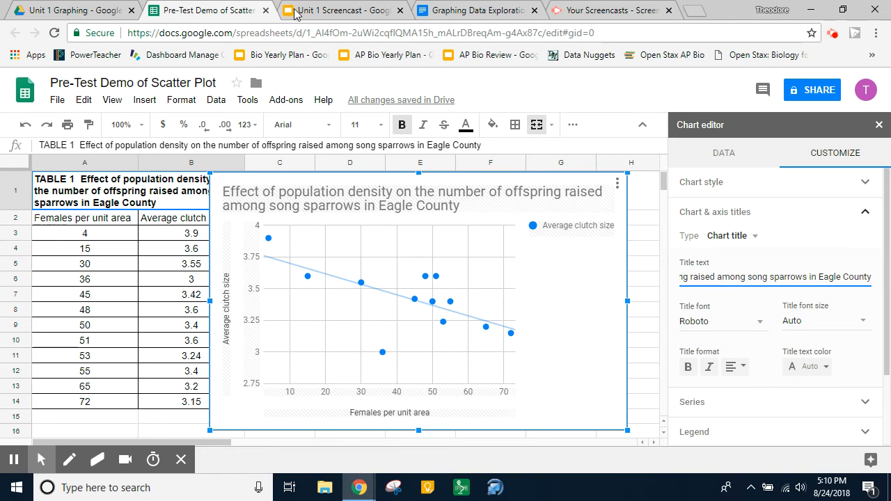
# - Check the scatter chart's title, axis labels, scales, data and legend against the graph checklist in the Unit 1 Screencast presentation in Google Slides
pyautogui.click(318, 14)
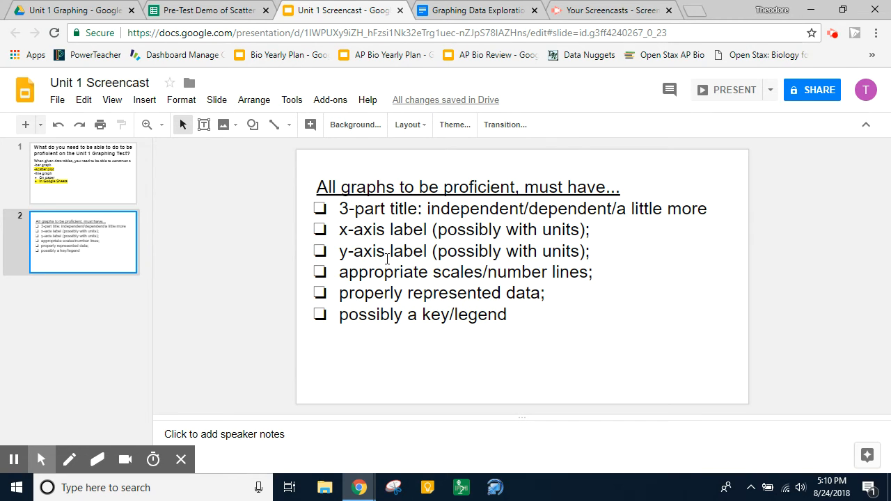
pyautogui.click(202, 11)
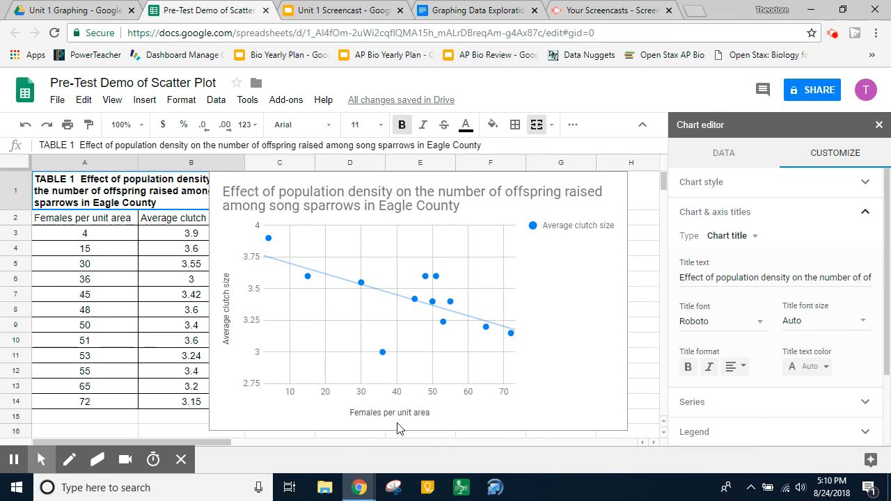
pyautogui.click(310, 13)
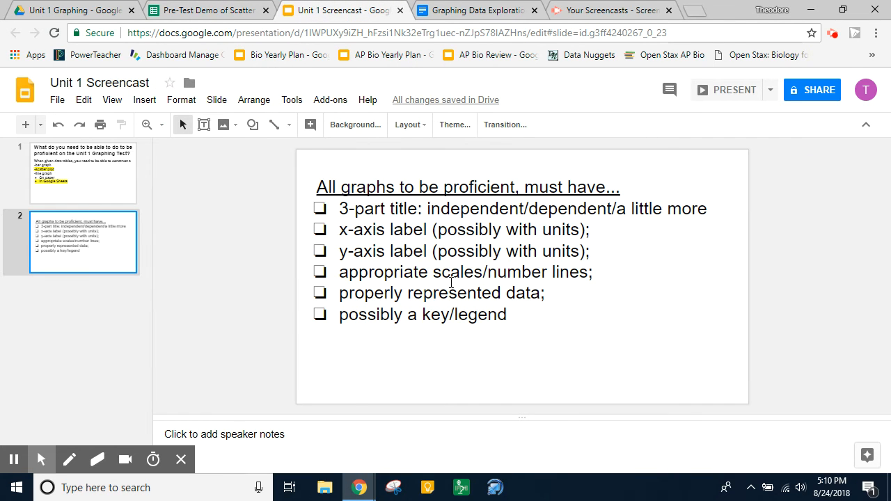
pyautogui.click(230, 12)
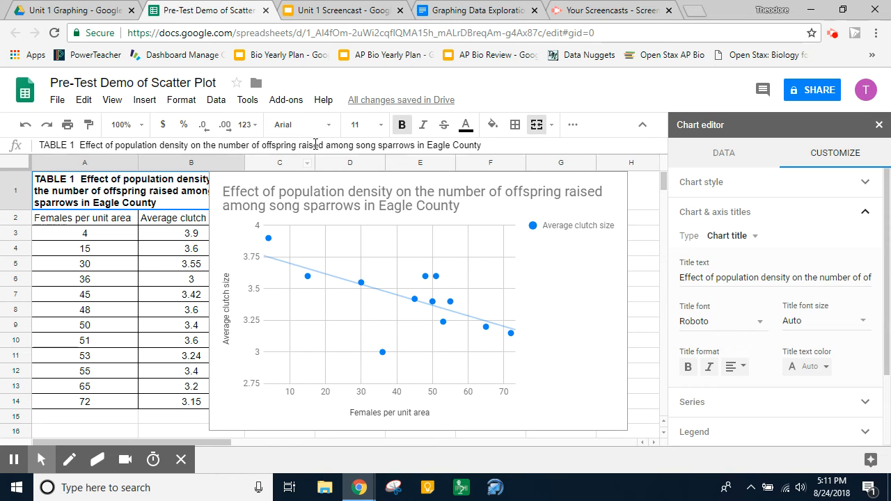
pyautogui.click(341, 15)
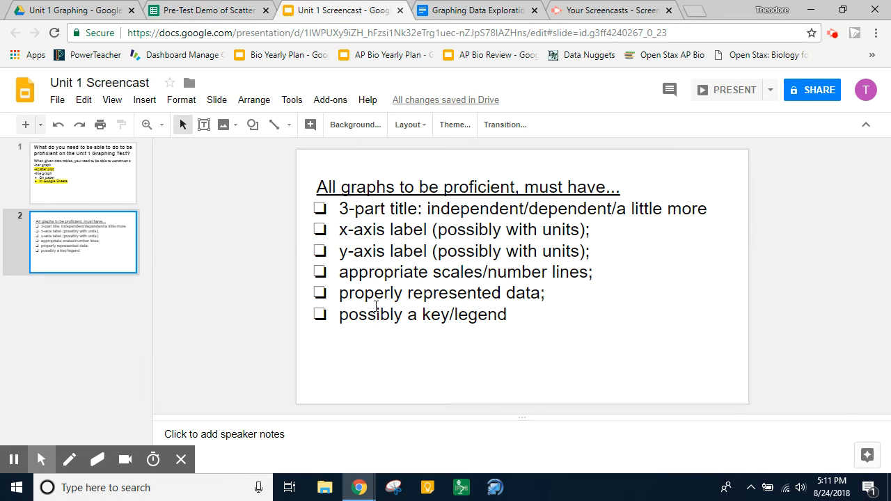
pyautogui.click(214, 13)
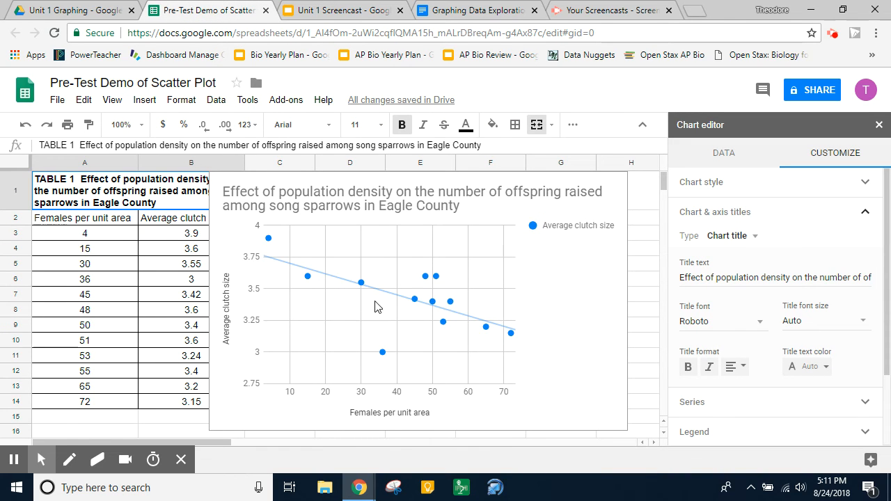
pyautogui.click(343, 14)
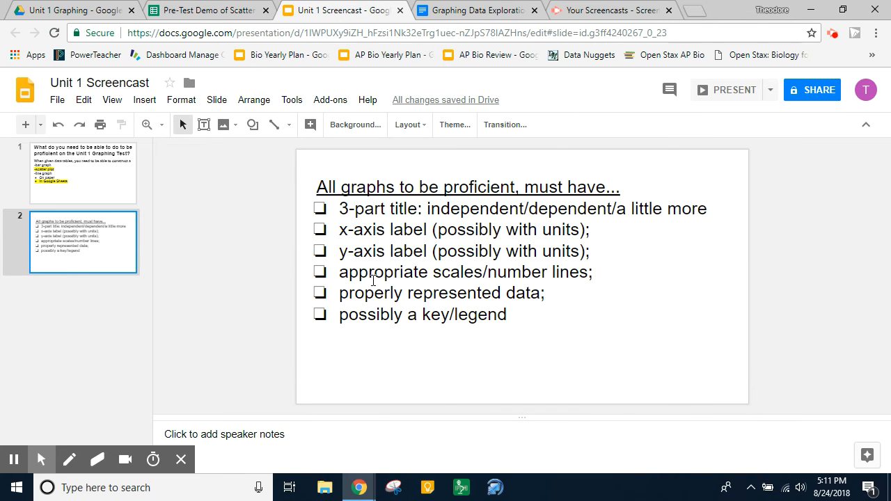
pyautogui.click(201, 14)
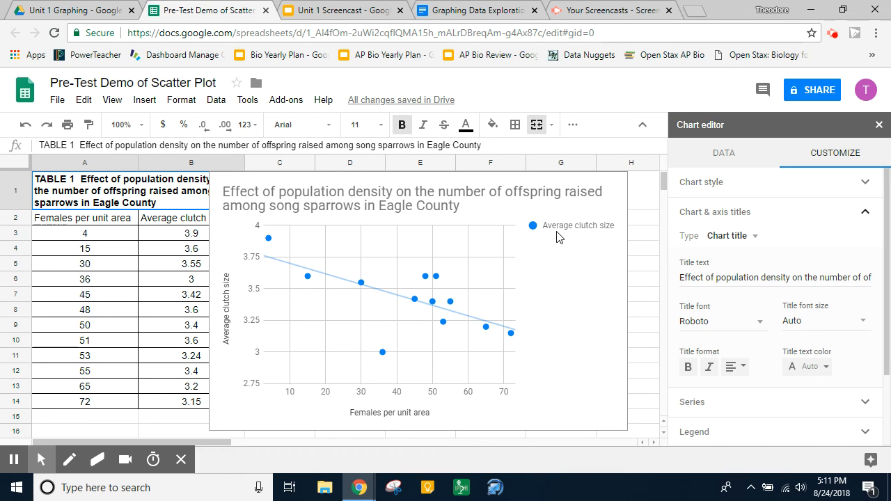
pyautogui.click(340, 11)
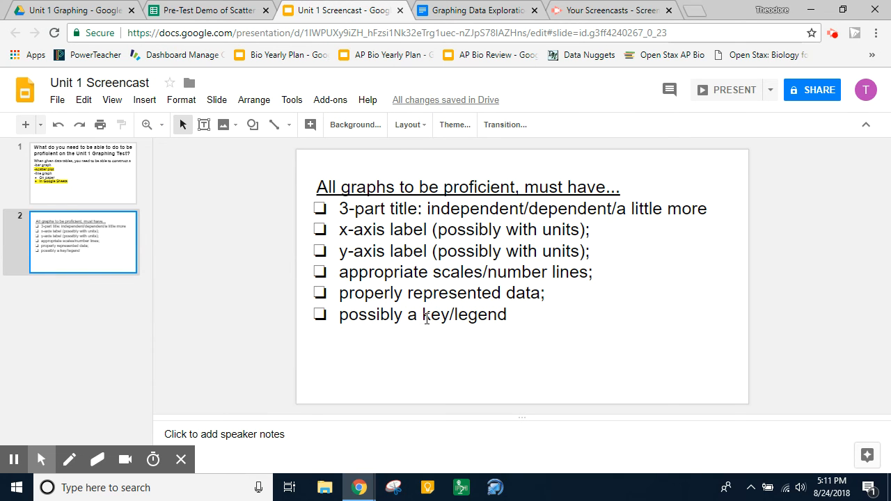
pyautogui.click(209, 10)
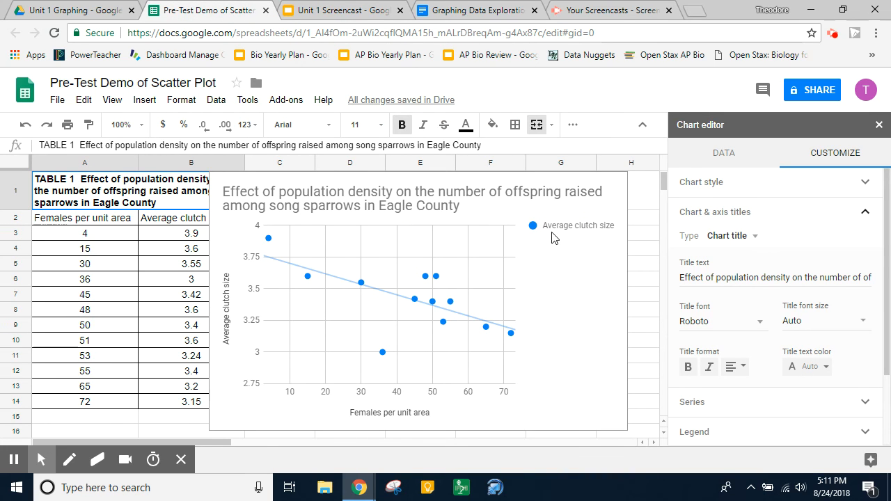
pyautogui.click(866, 212)
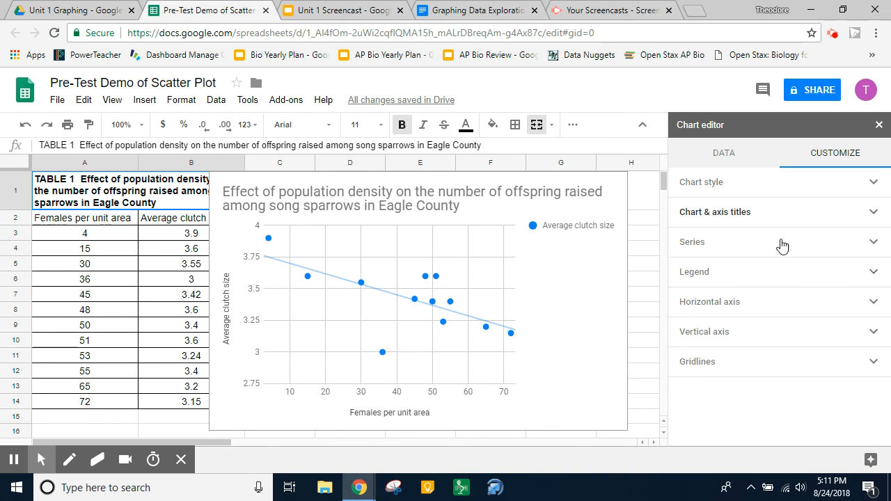
pyautogui.click(575, 230)
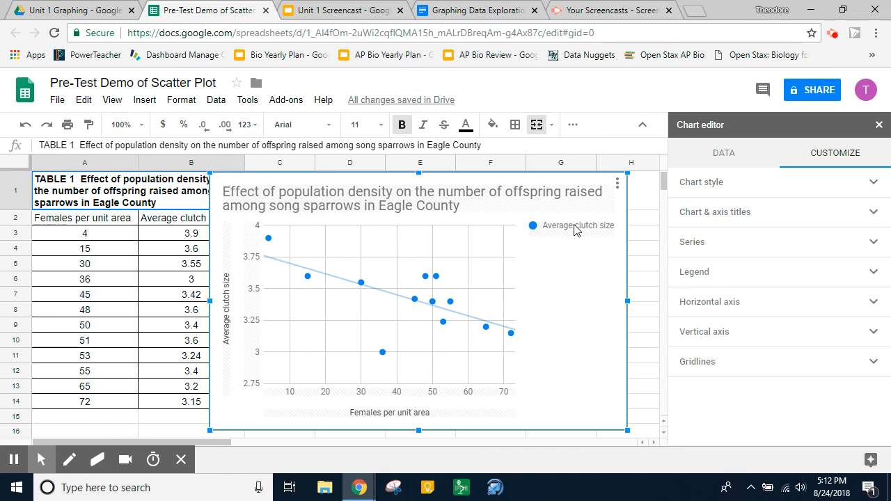
pyautogui.click(575, 230)
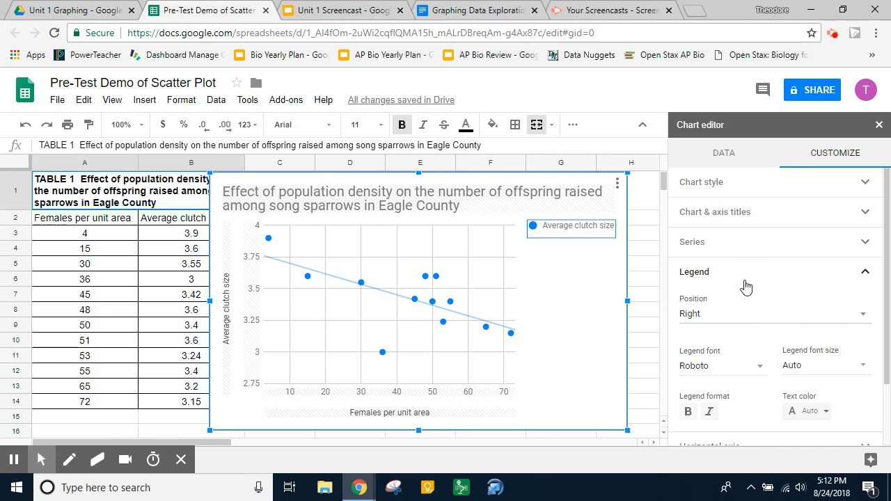
pyautogui.click(584, 266)
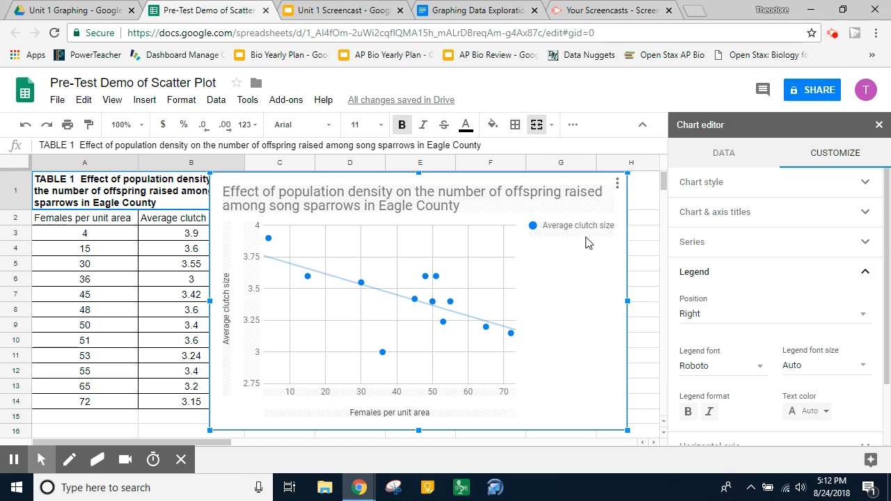
pyautogui.click(863, 273)
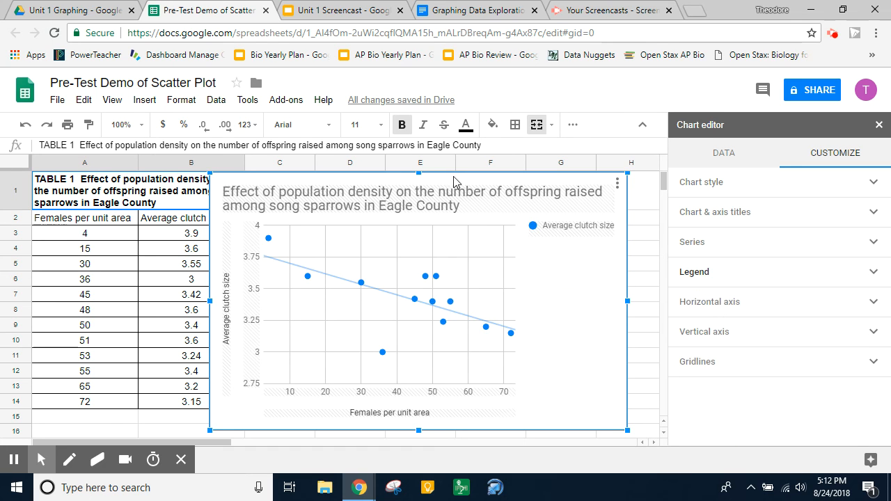
pyautogui.click(331, 12)
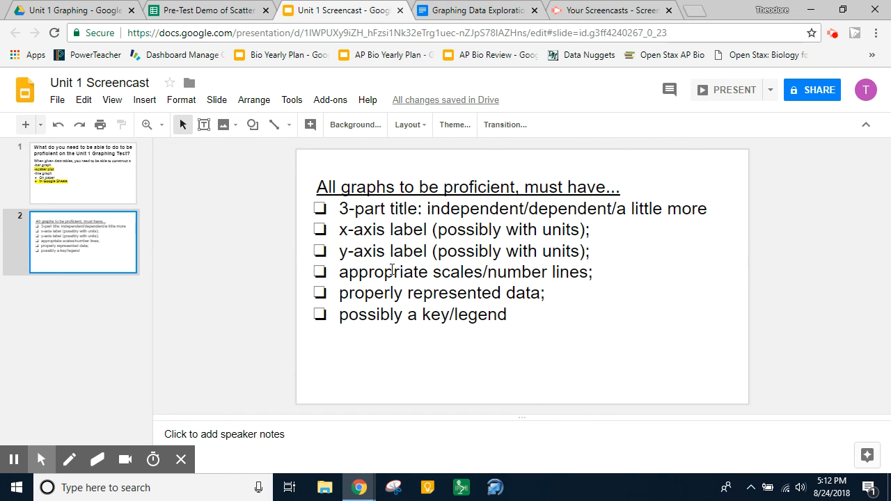
pyautogui.click(229, 13)
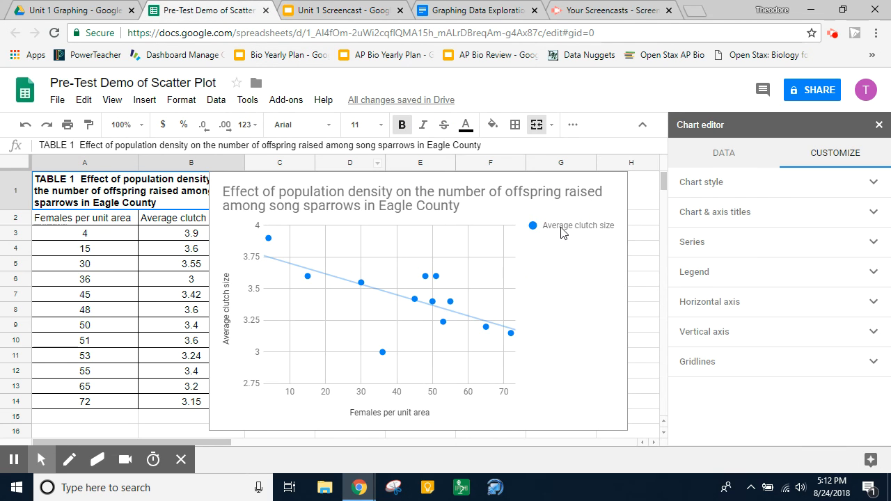
# - Set the scatter chart's legend position to None and close the chart editor
pyautogui.click(869, 273)
pyautogui.scroll(-1, 853, 306)
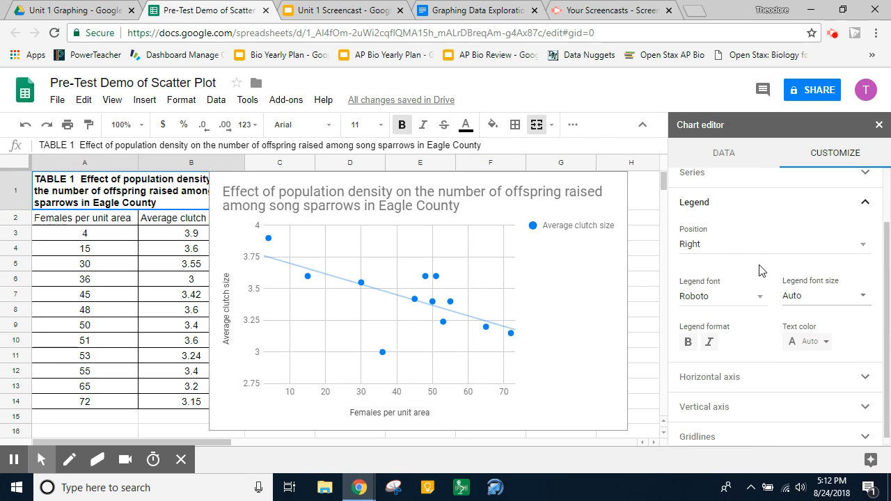
pyautogui.click(714, 250)
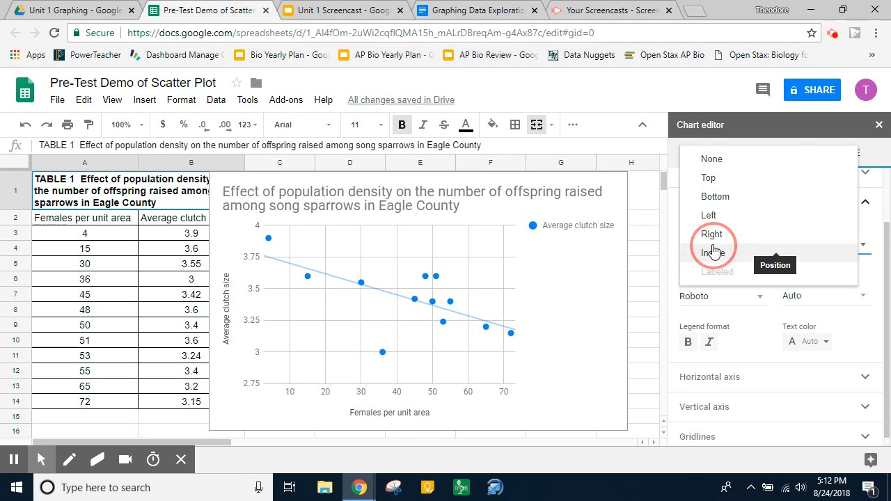
pyautogui.click(712, 161)
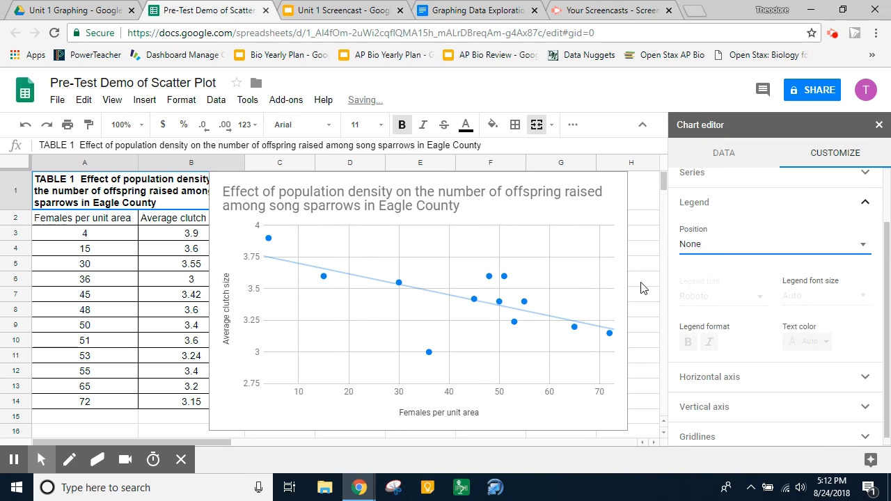
pyautogui.click(880, 125)
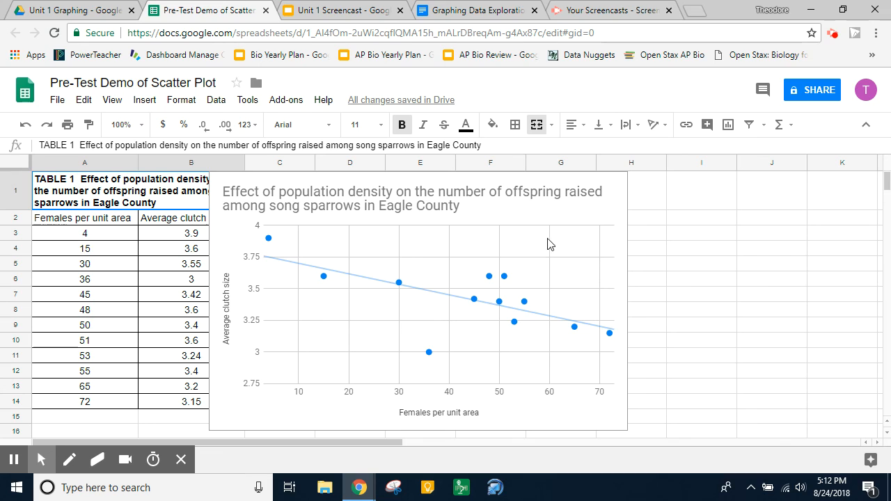
pyautogui.click(831, 36)
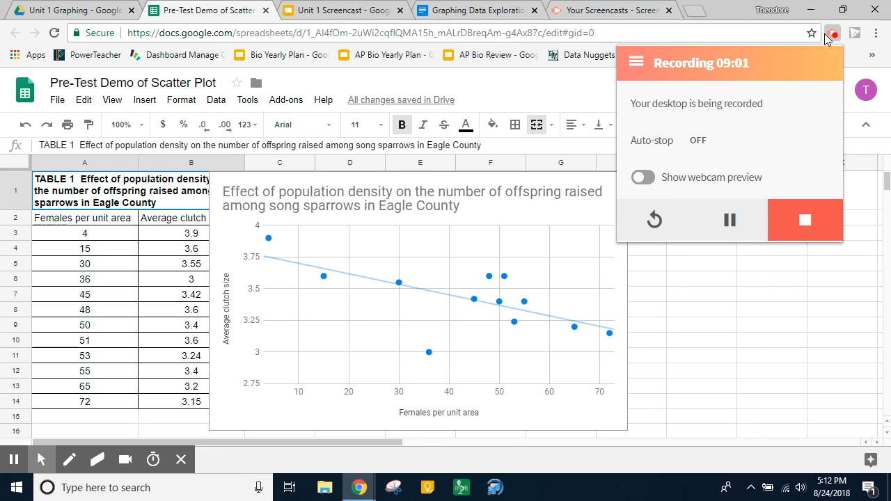